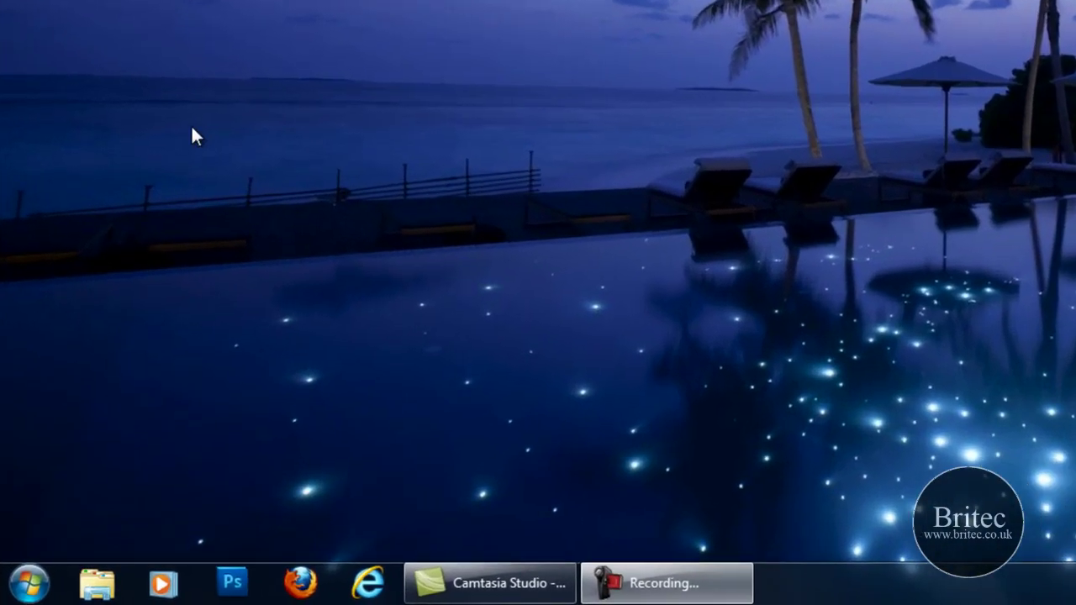
Open the customization settings for the Start menu's links, icons and menus
{"action": "left_click", "coordinate": [69, 594]}
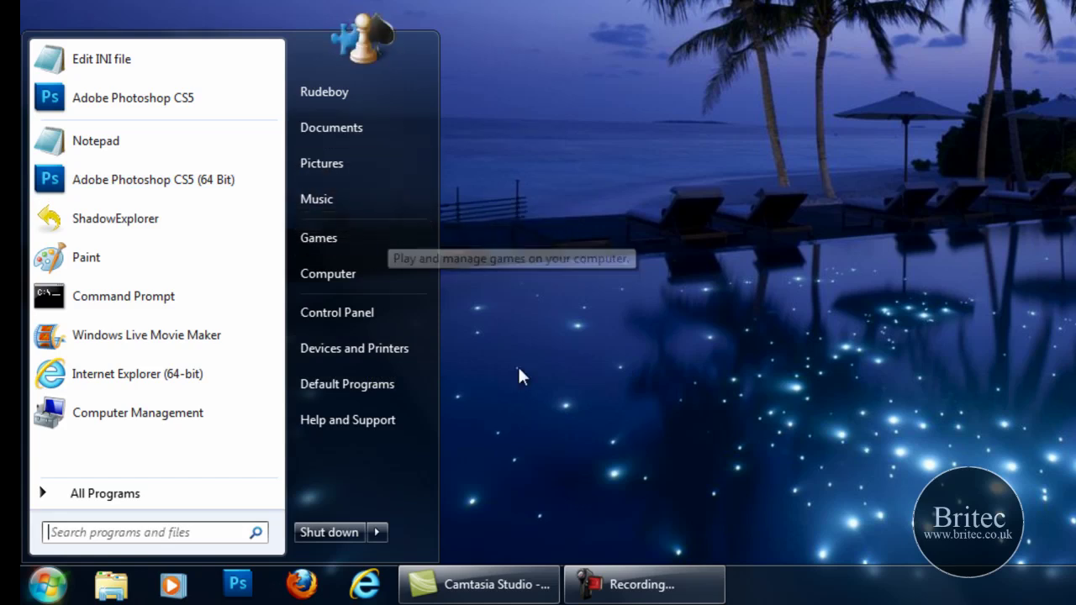
{"action": "left_click", "coordinate": [505, 426]}
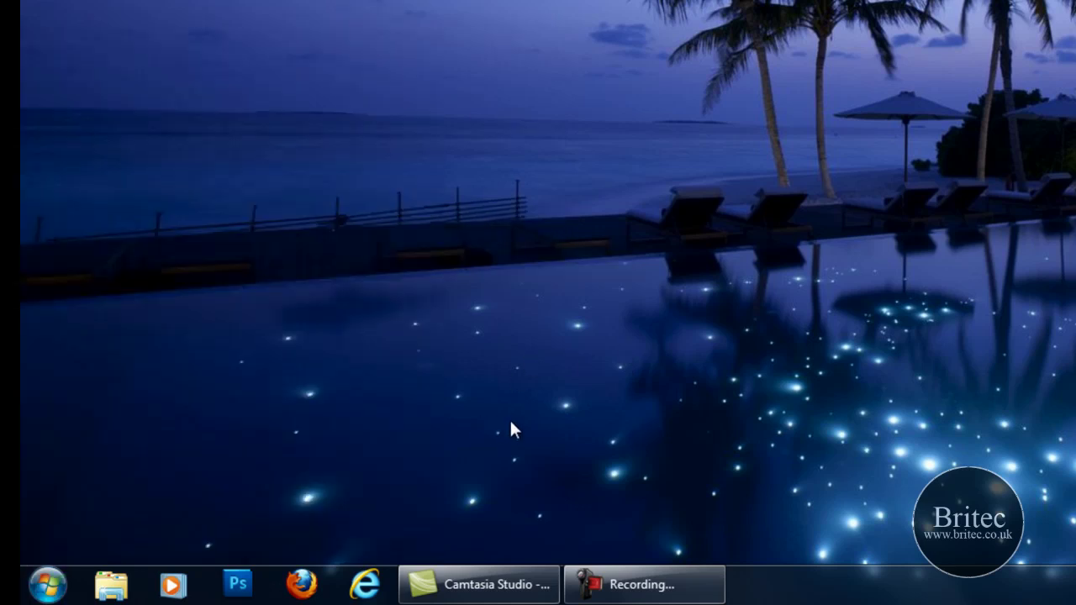
{"action": "right_click", "coordinate": [51, 587]}
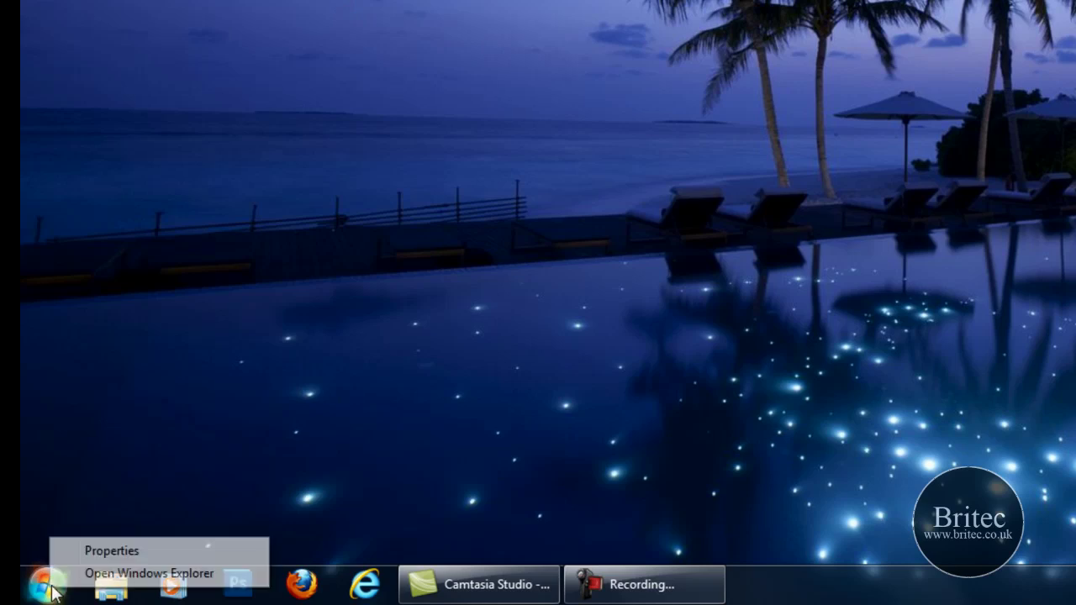
{"action": "left_click", "coordinate": [97, 551]}
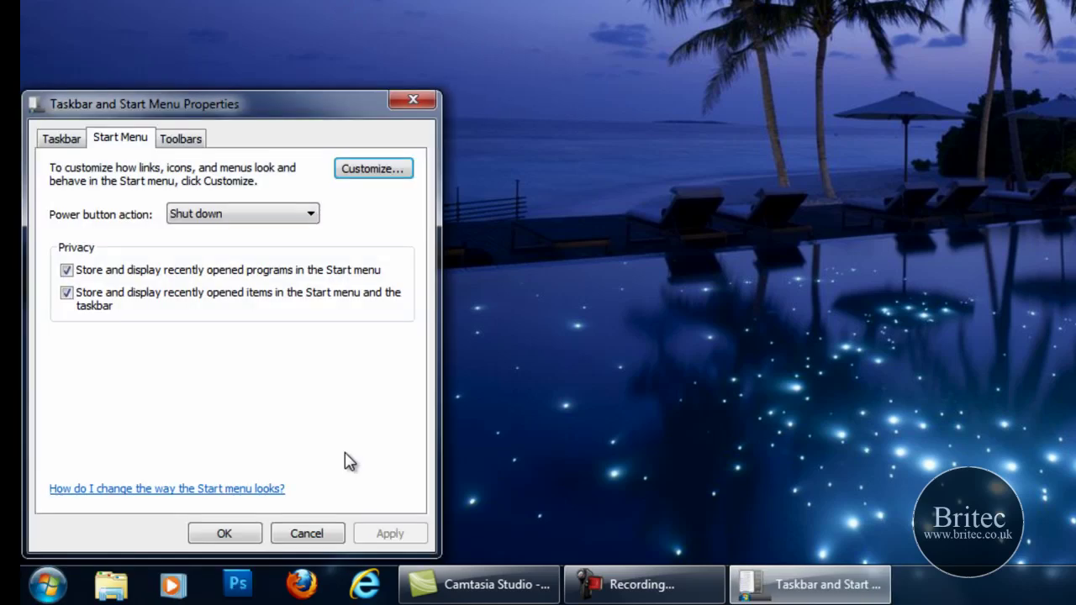
{"action": "left_click", "coordinate": [383, 173]}
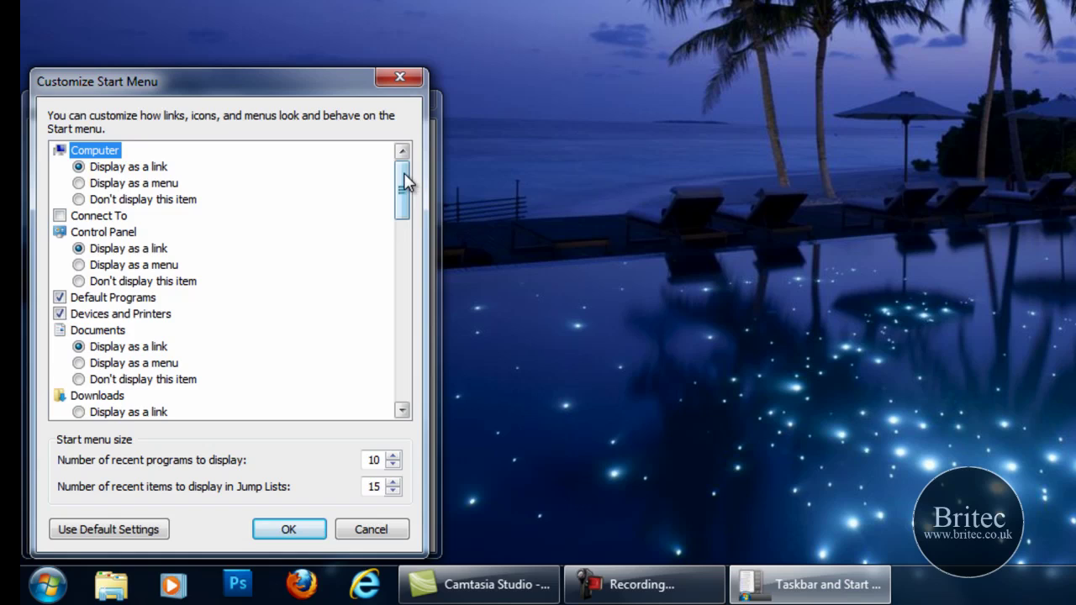
Enable the Run command and Recent Items in the Start menu, and display administrative tools on the All Programs menu and the Start menu
{"action": "left_click_drag", "start_coordinate": [403, 179], "coordinate": [411, 343]}
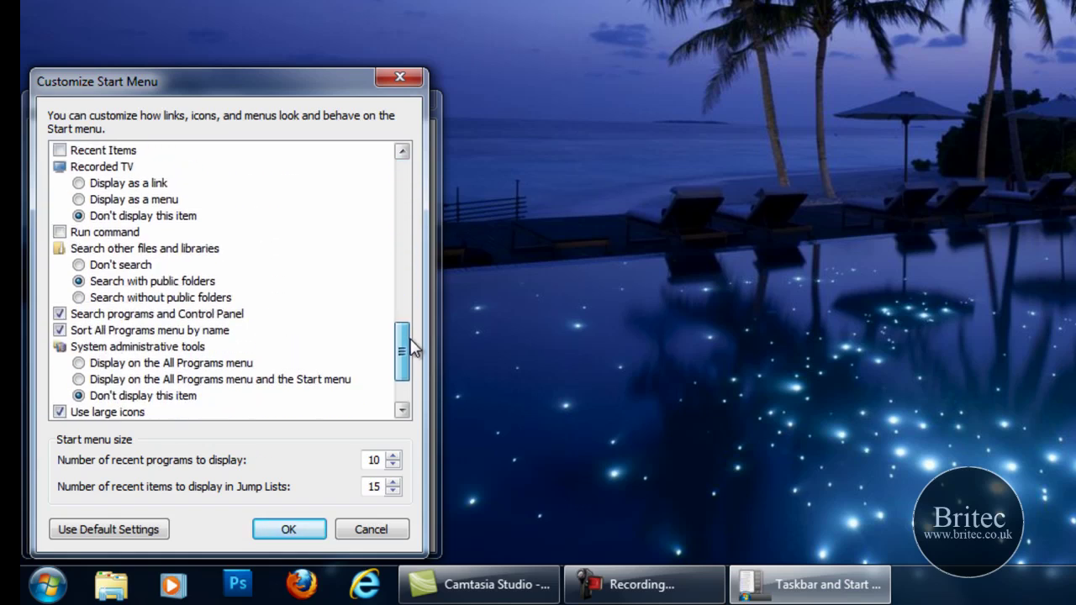
{"action": "left_click", "coordinate": [78, 379]}
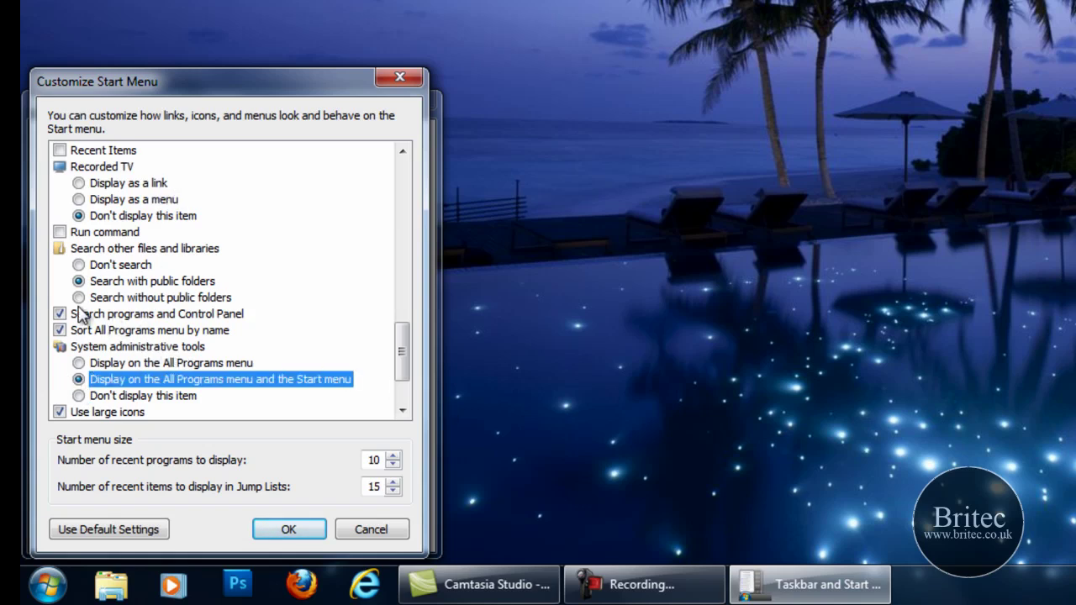
{"action": "left_click", "coordinate": [60, 233]}
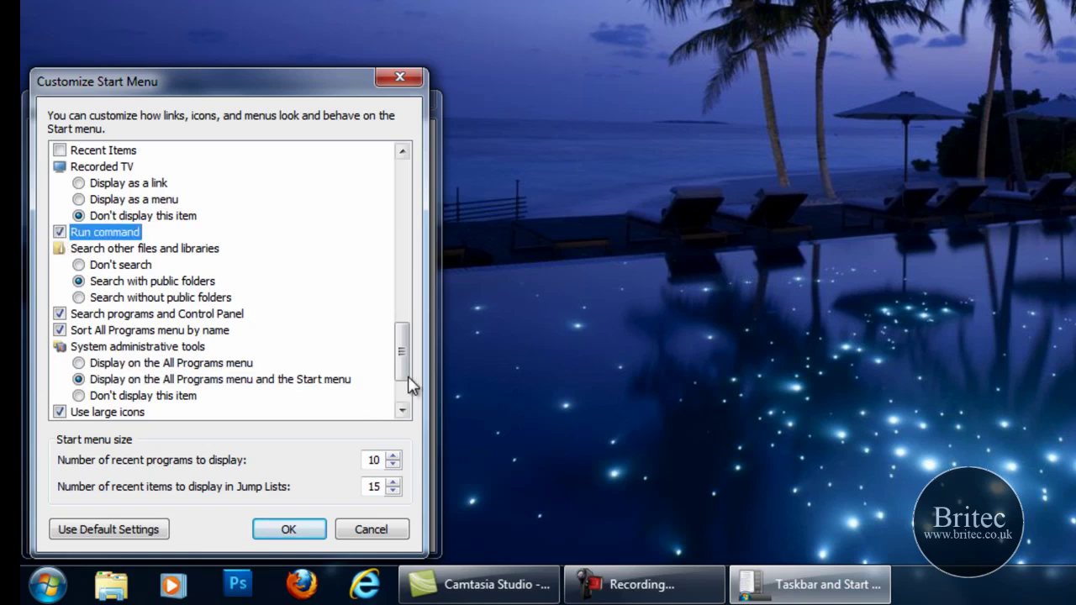
{"action": "left_click_drag", "start_coordinate": [406, 367], "coordinate": [406, 352]}
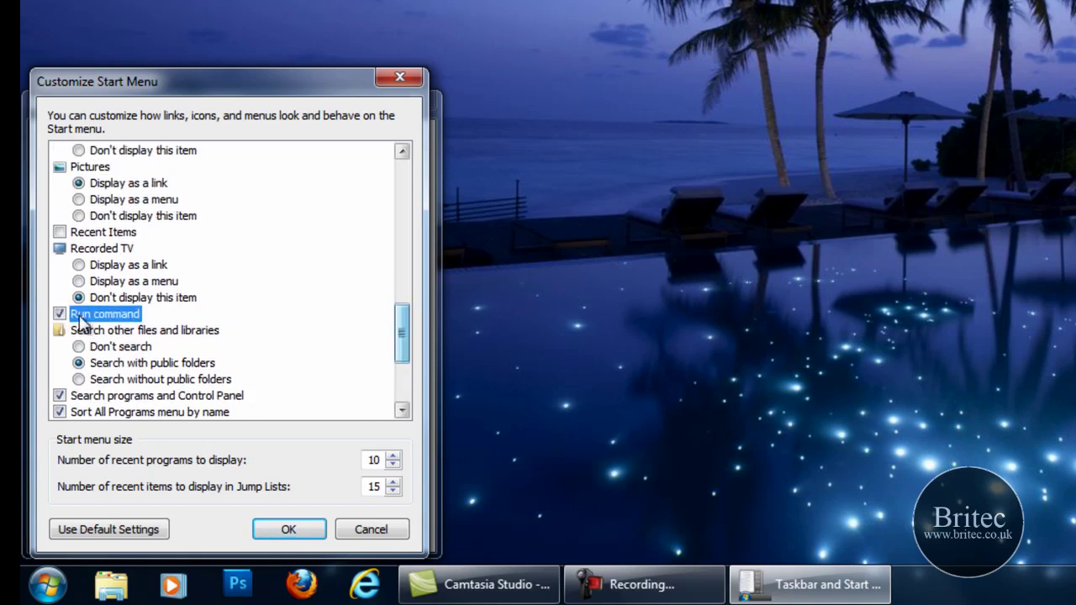
{"action": "left_click", "coordinate": [59, 232]}
{"action": "left_click", "coordinate": [288, 530]}
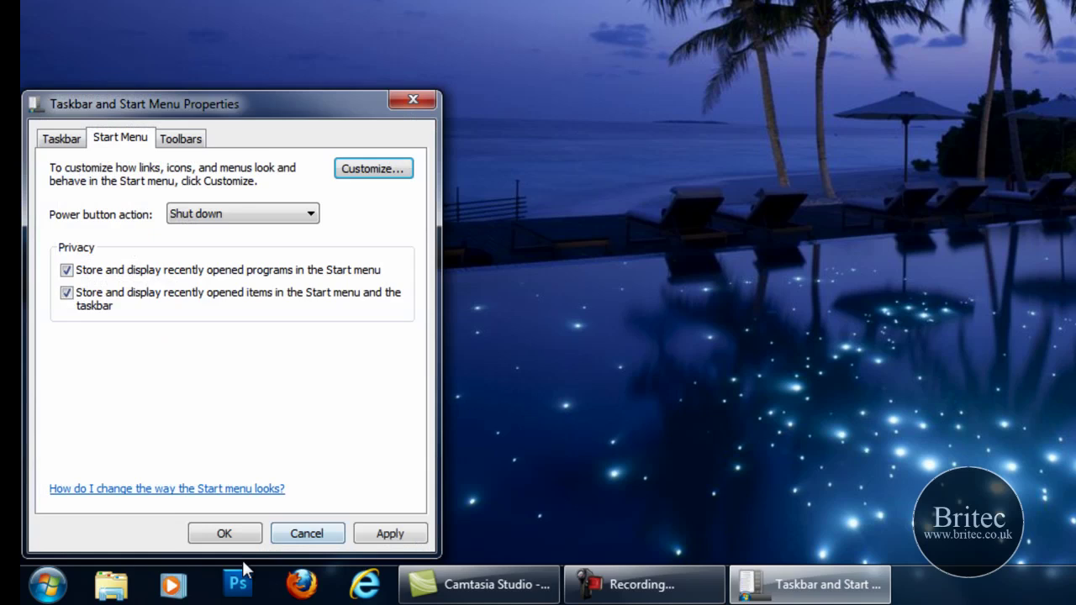
{"action": "left_click", "coordinate": [224, 534]}
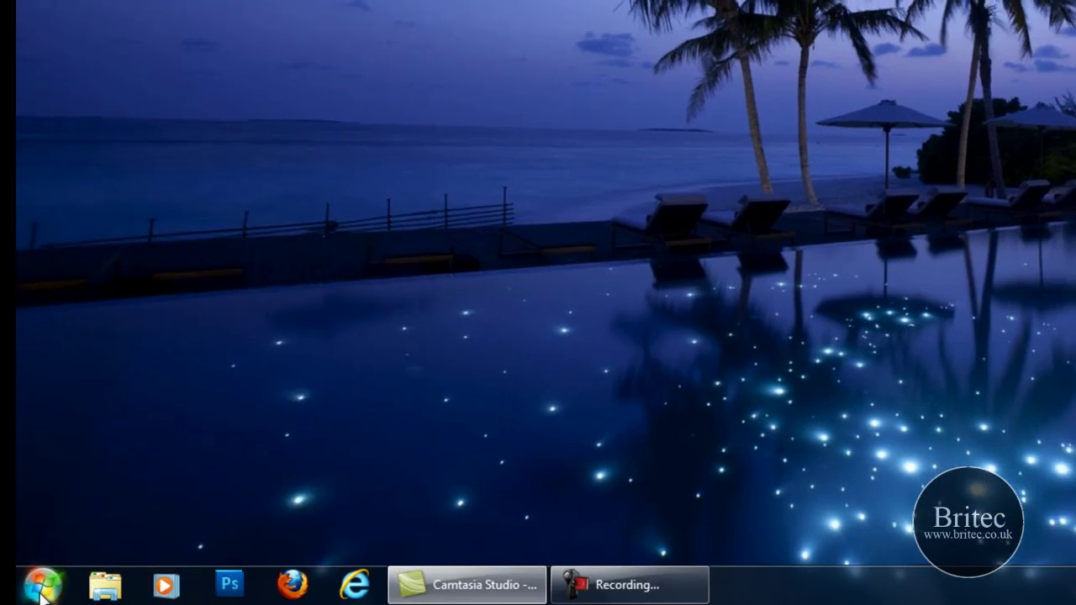
Check the Start menu's Run command by opening its dialog, and cancel it
{"action": "left_click", "coordinate": [47, 585]}
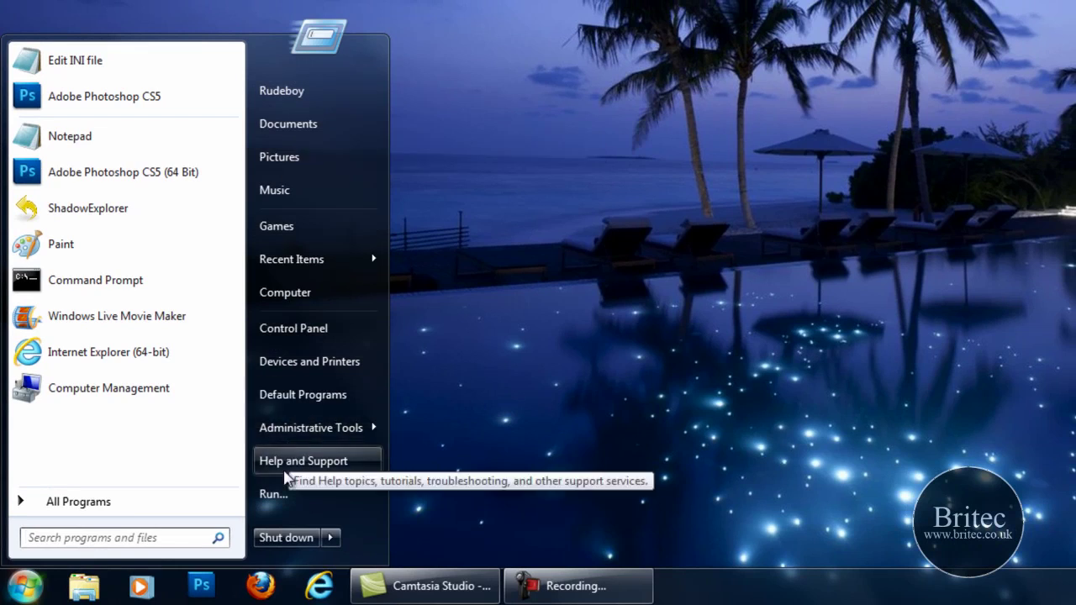
{"action": "left_click", "coordinate": [271, 494]}
{"action": "left_click", "coordinate": [272, 527]}
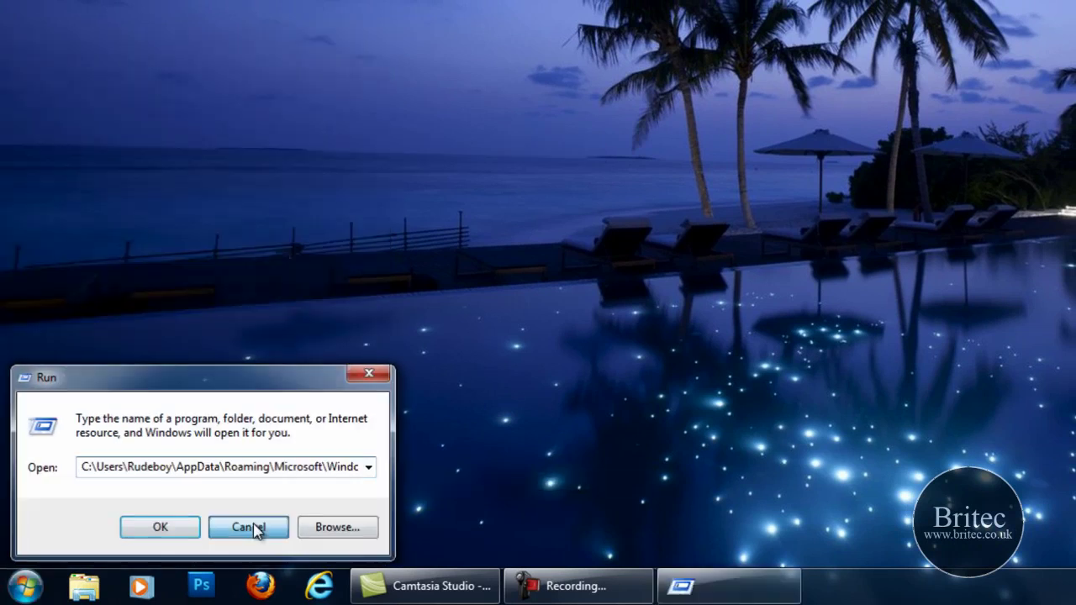
Create a desktop shortcut to Administrative Tools from the Start menu, reposition it on the desktop and open it
{"action": "left_click", "coordinate": [25, 586]}
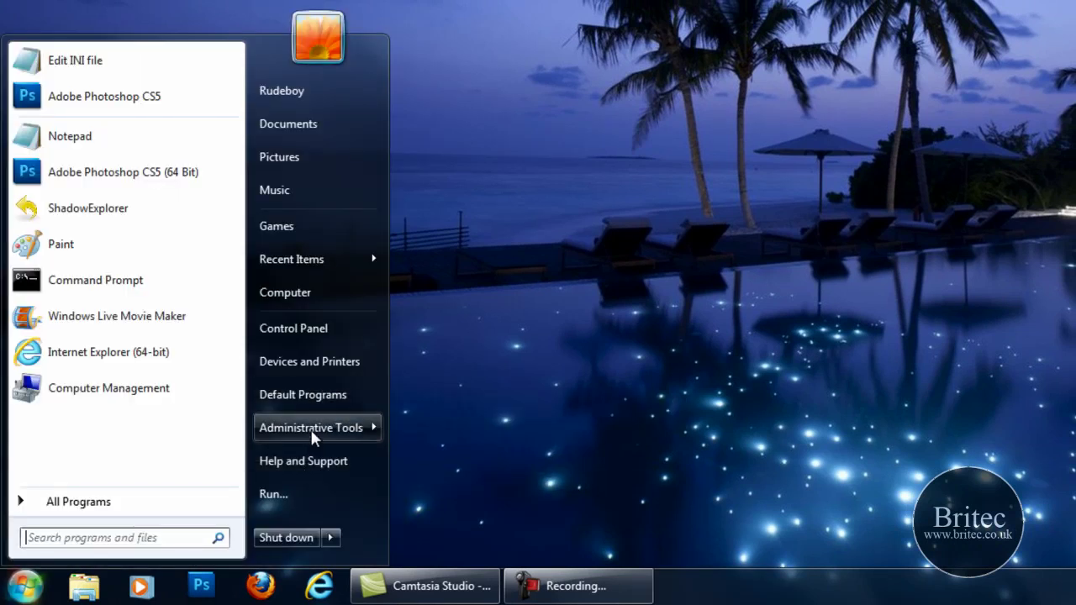
{"action": "mouse_move", "coordinate": [314, 435]}
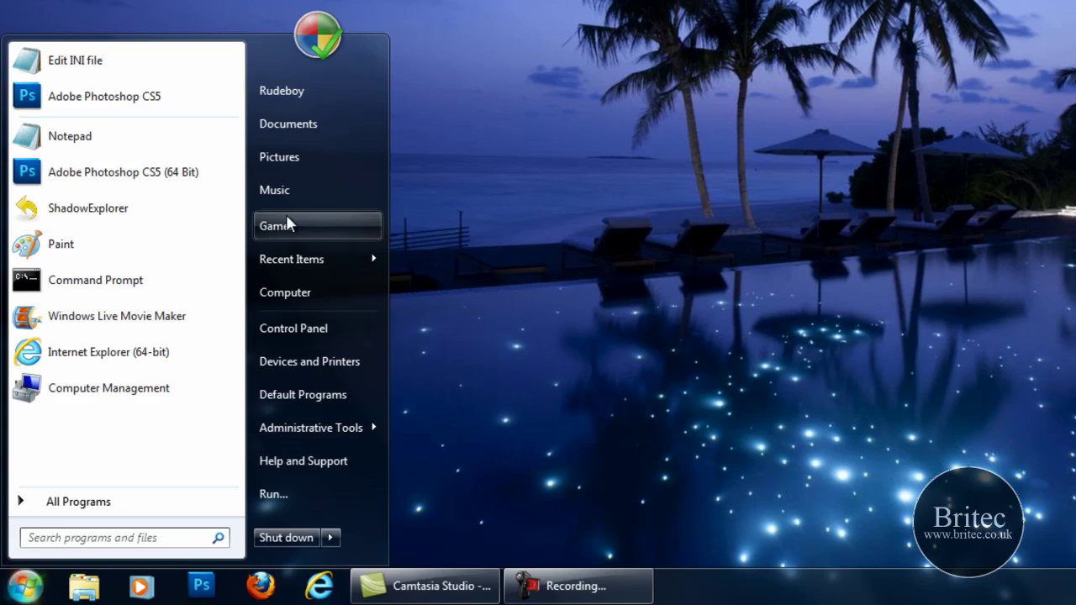
{"action": "mouse_move", "coordinate": [311, 262]}
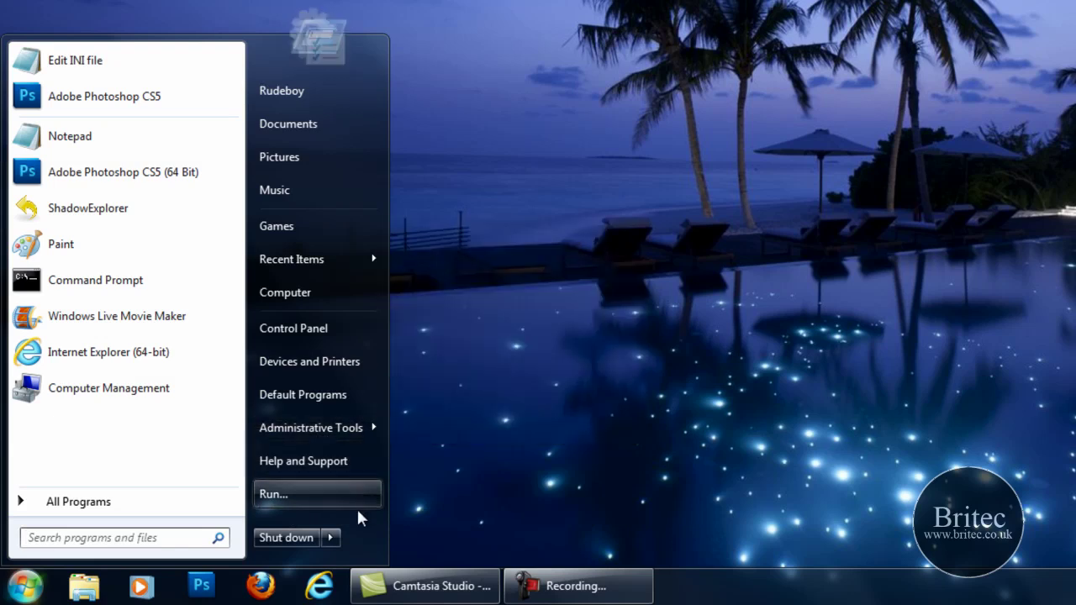
{"action": "left_click_drag", "start_coordinate": [326, 425], "coordinate": [477, 281]}
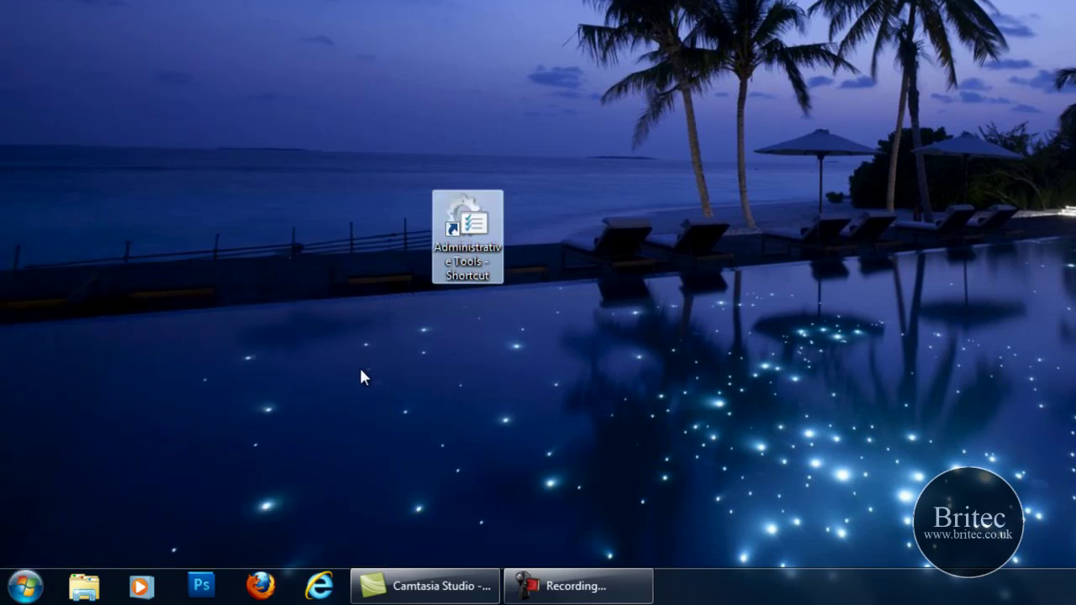
{"action": "left_click_drag", "start_coordinate": [458, 237], "coordinate": [312, 11]}
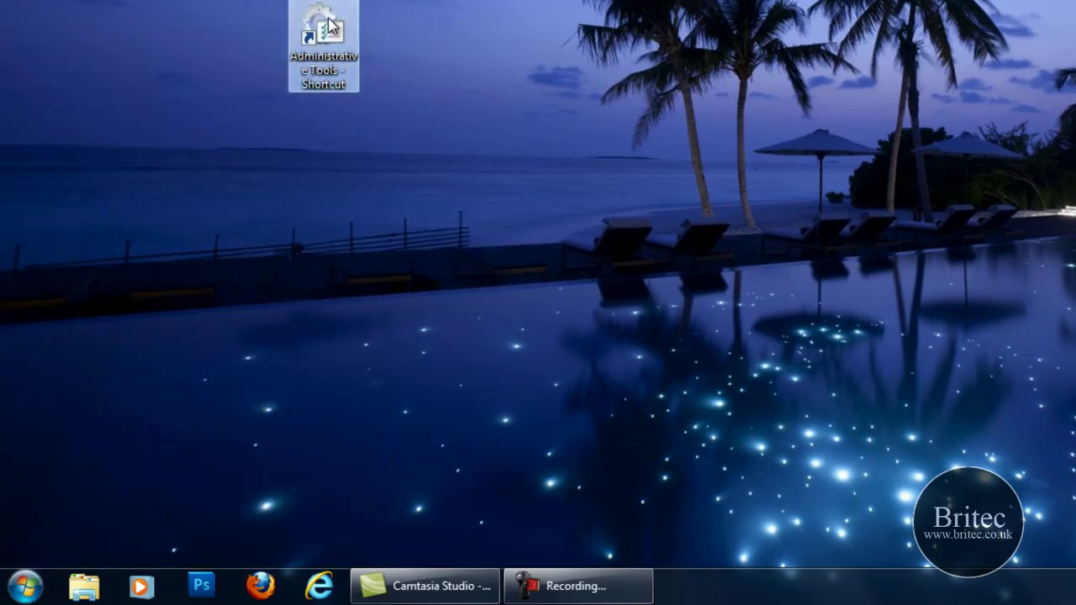
{"action": "double_click", "coordinate": [323, 29]}
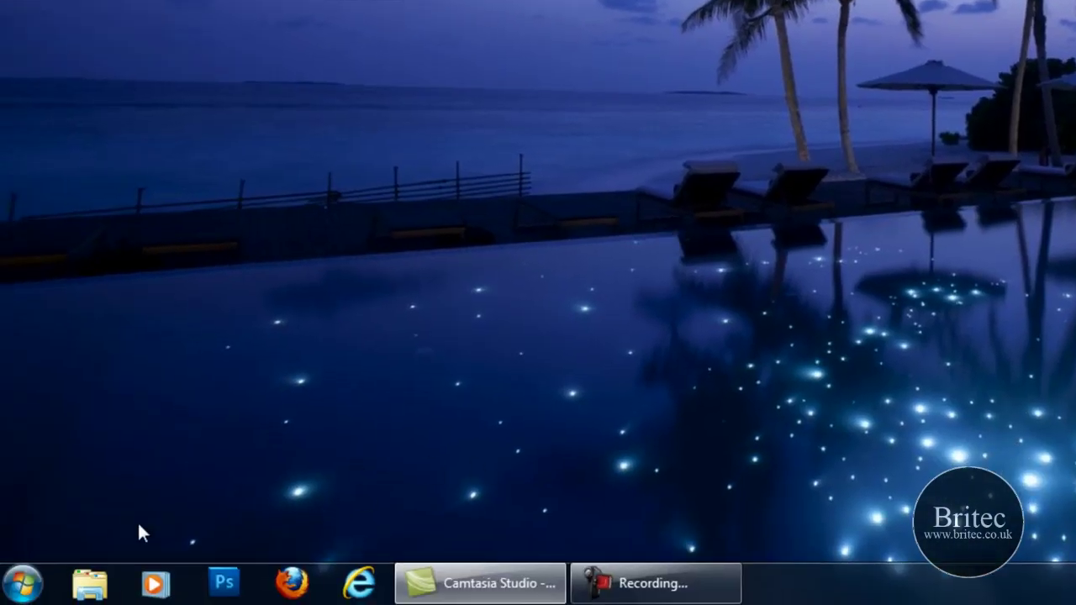
Run shell:recent from the Start menu search to view the recent items folder, and close the folder window
{"action": "key", "text": "super"}
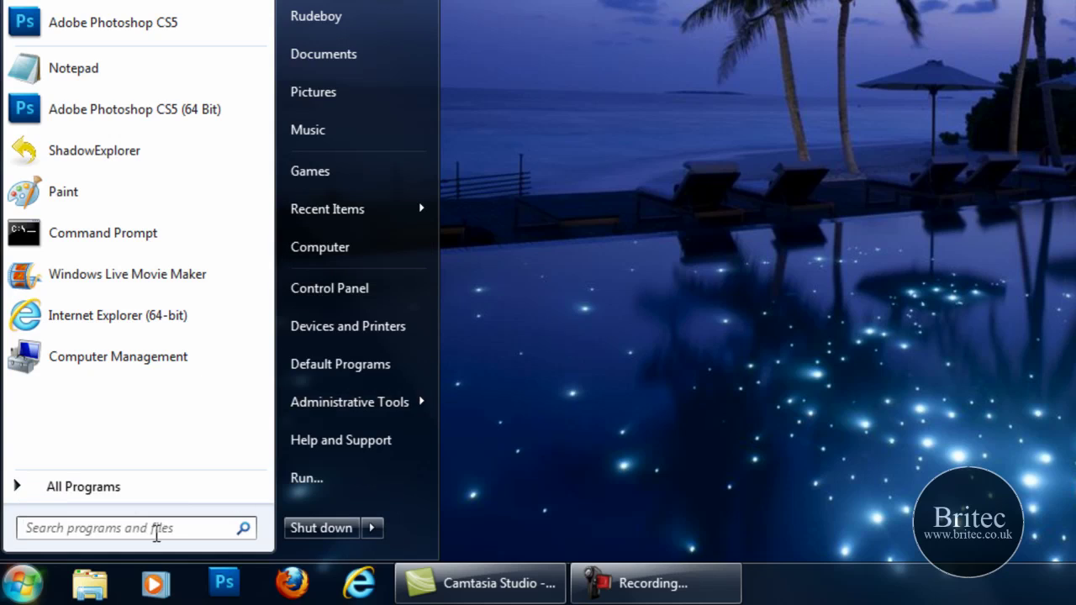
{"action": "left_click", "coordinate": [150, 529]}
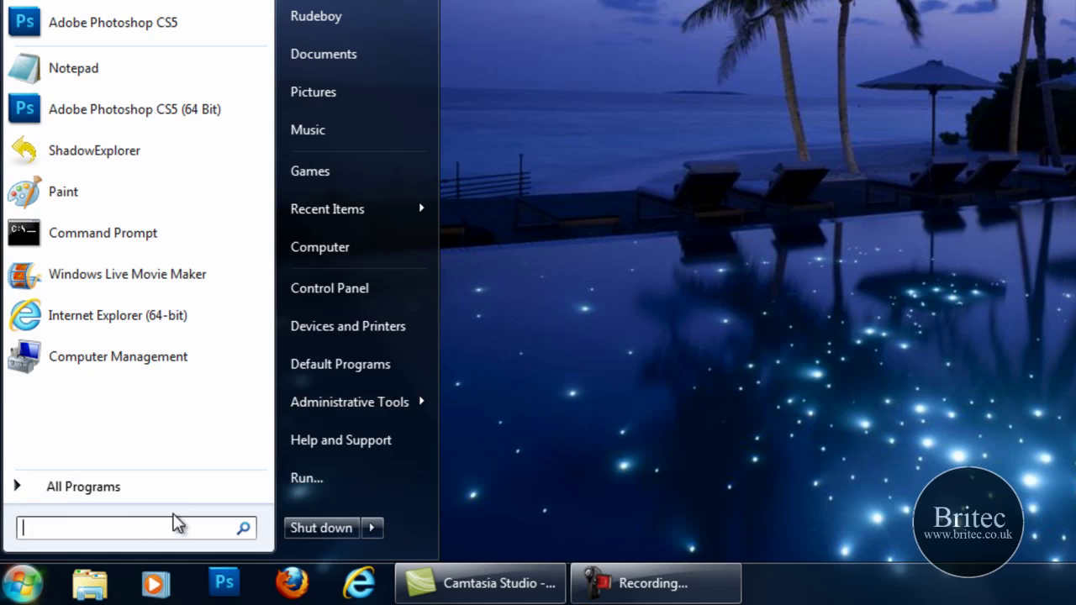
{"action": "type", "text": "shell"}
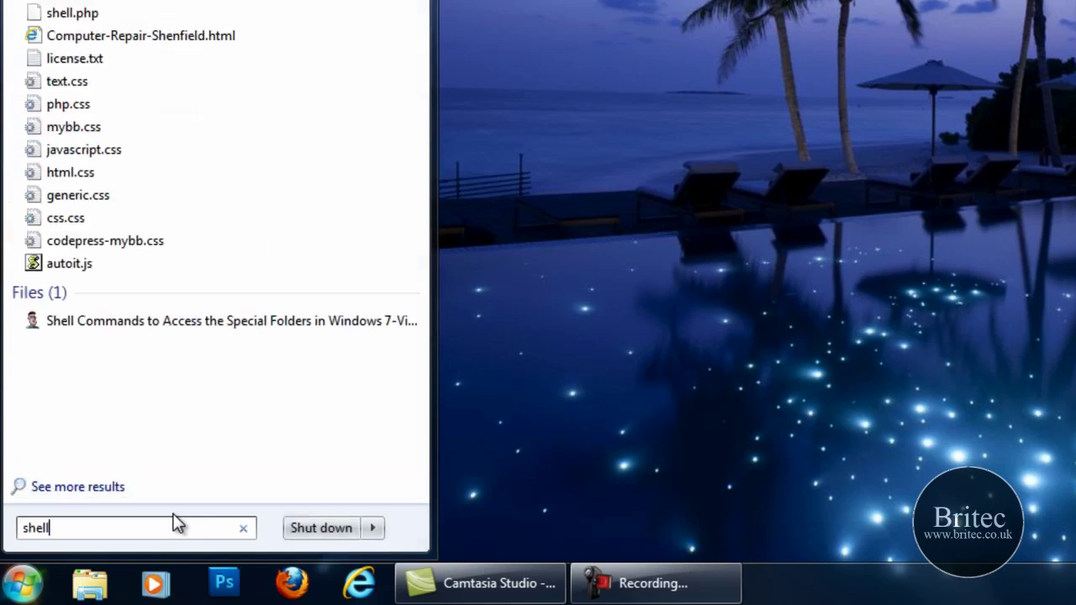
{"action": "type", "text": ":"}
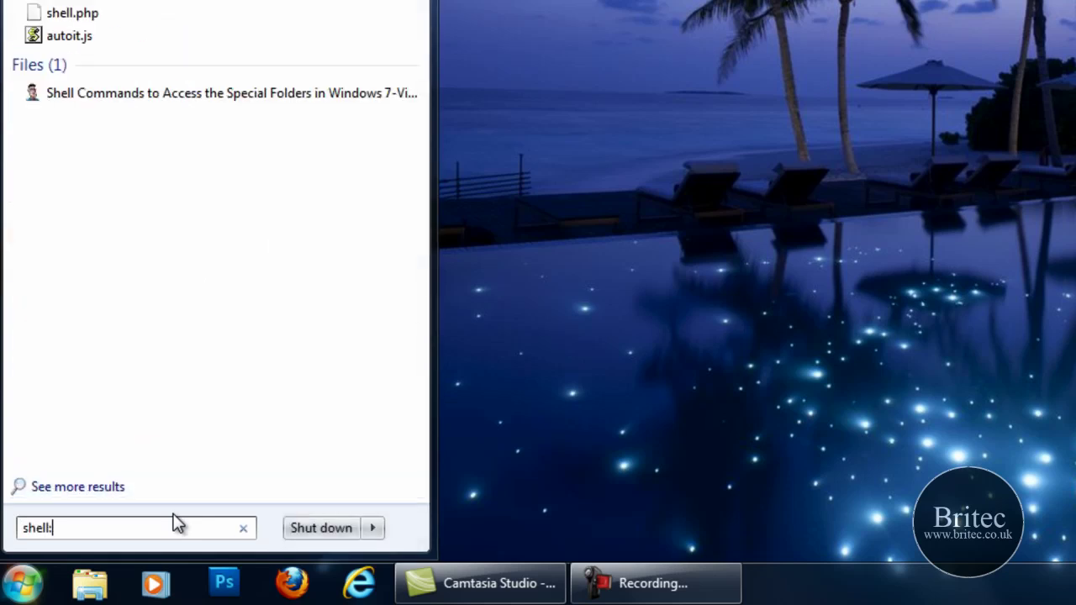
{"action": "type", "text": "recen"}
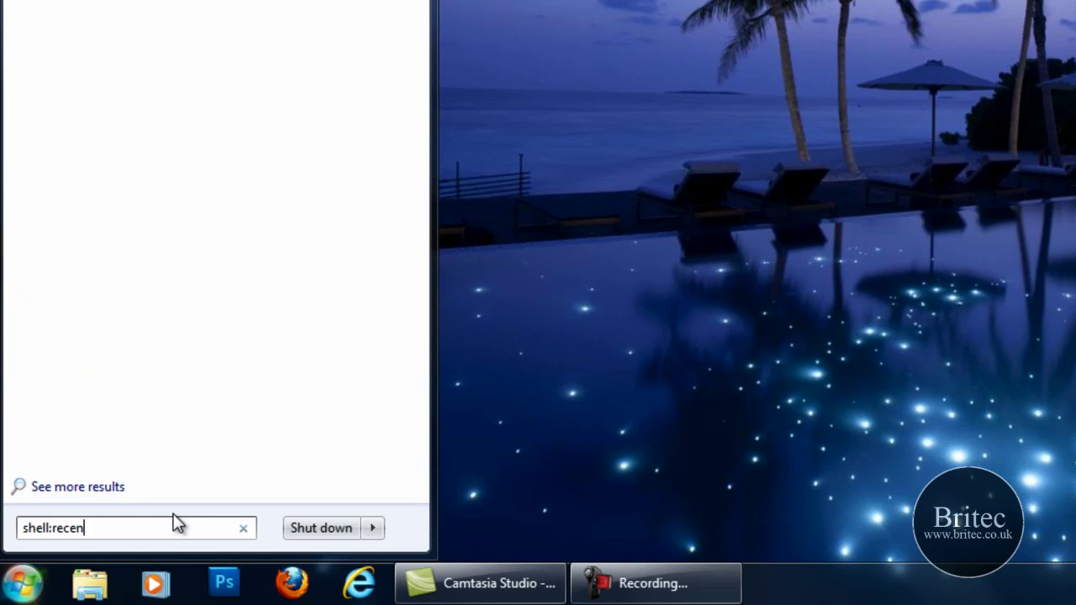
{"action": "type", "text": "t"}
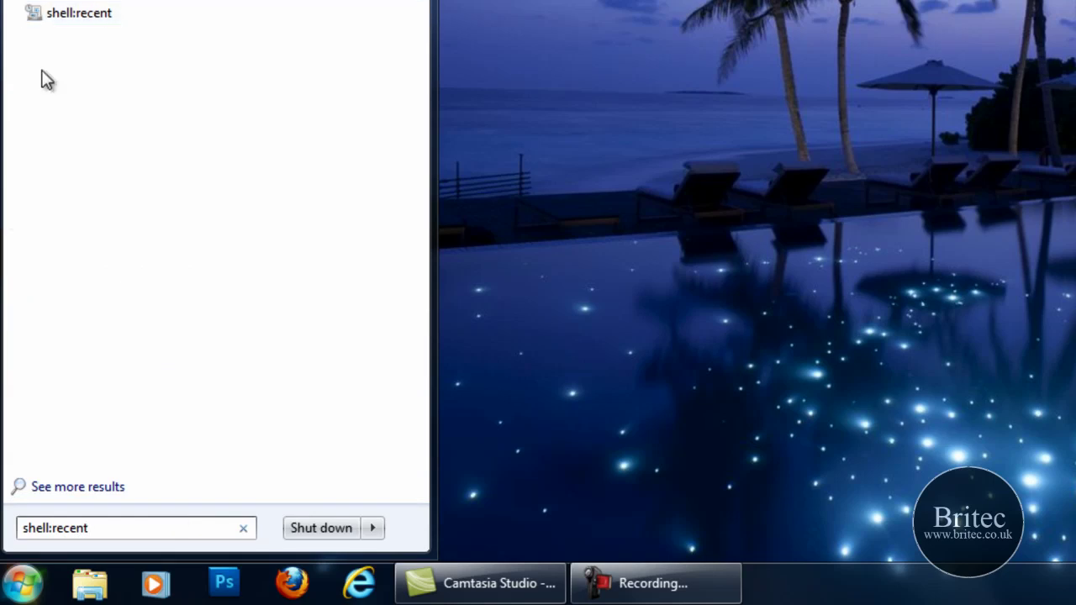
{"action": "left_click", "coordinate": [69, 19]}
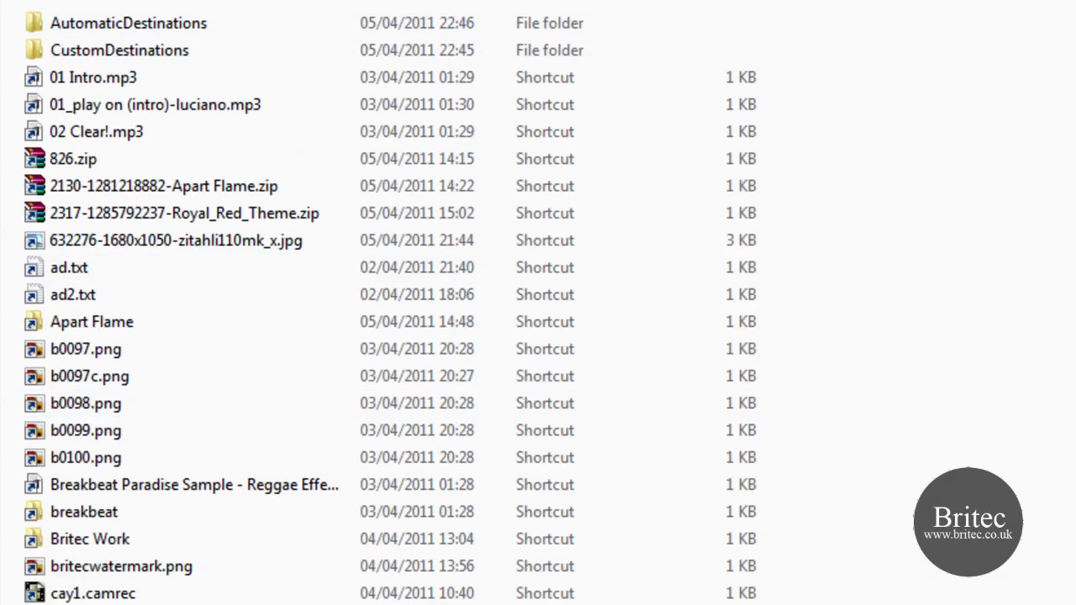
{"action": "key", "text": "alt+F4"}
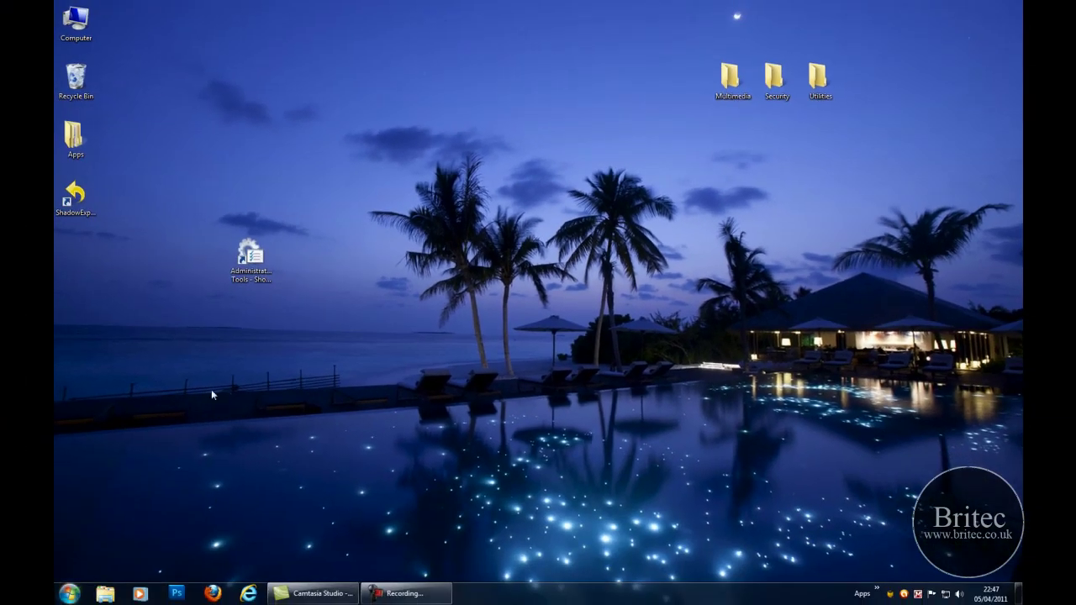
Open Notepad and paste the command del %appdata%\microsoft\windows\recent\* into the blank document
{"action": "left_click", "coordinate": [76, 595]}
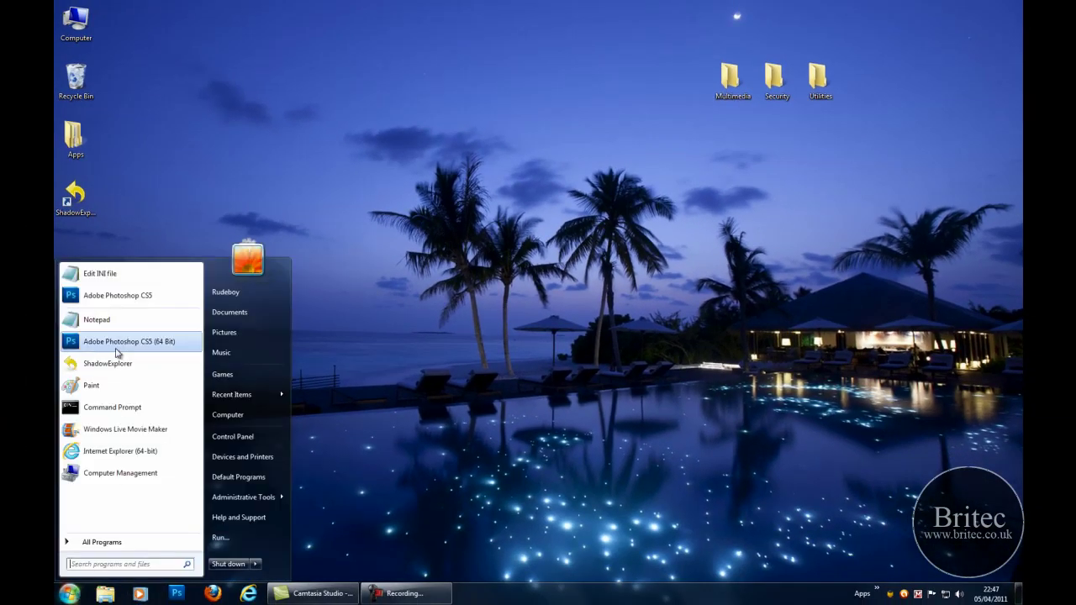
{"action": "left_click", "coordinate": [169, 312]}
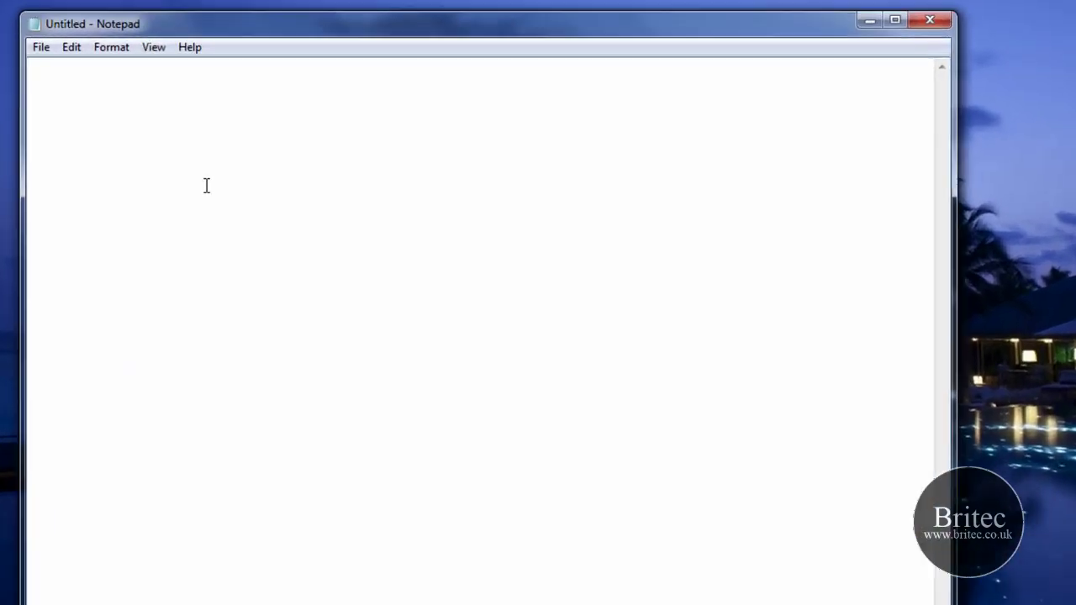
{"action": "right_click", "coordinate": [267, 227]}
{"action": "left_click", "coordinate": [202, 131]}
{"action": "right_click", "coordinate": [99, 68]}
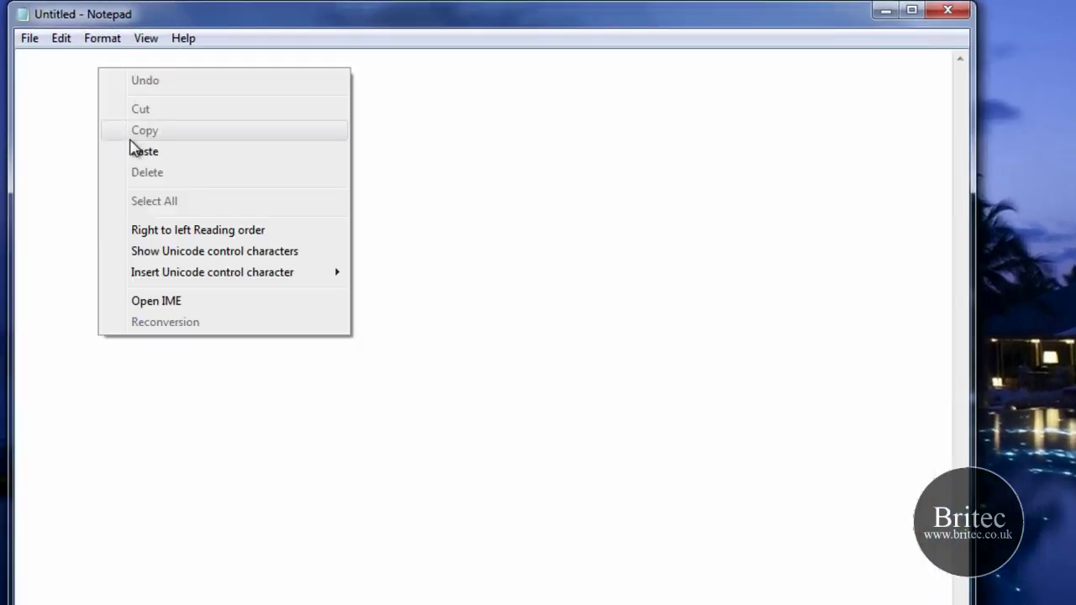
{"action": "left_click", "coordinate": [132, 148]}
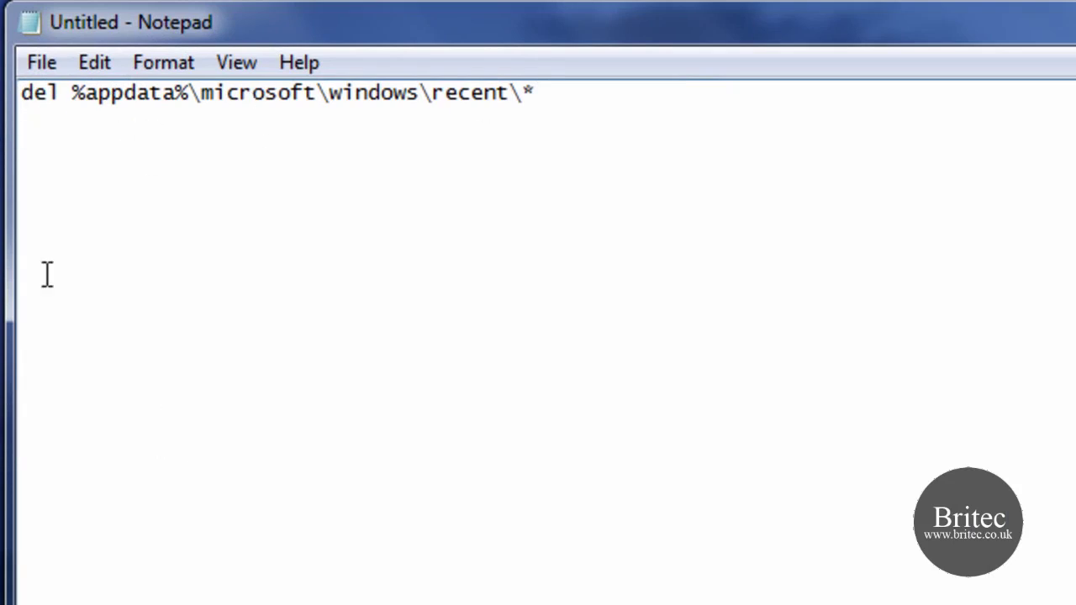
Save the document to the Desktop as recent.bat with the file type All Files (*.*)
{"action": "left_click", "coordinate": [42, 64]}
{"action": "left_click", "coordinate": [34, 209]}
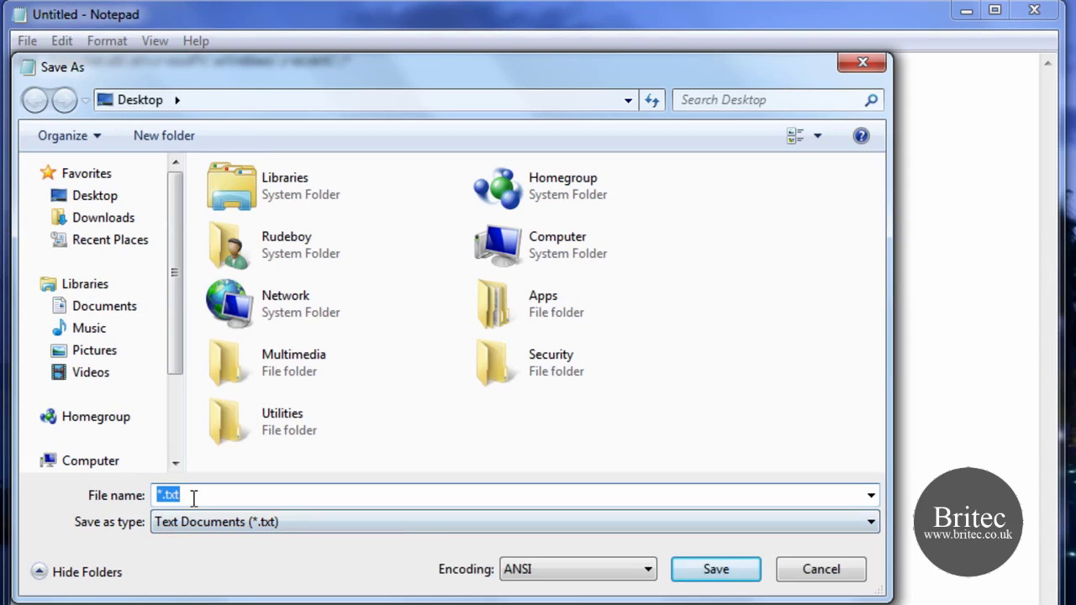
{"action": "type", "text": "recent.bat"}
{"action": "left_click", "coordinate": [272, 521]}
{"action": "left_click", "coordinate": [172, 559]}
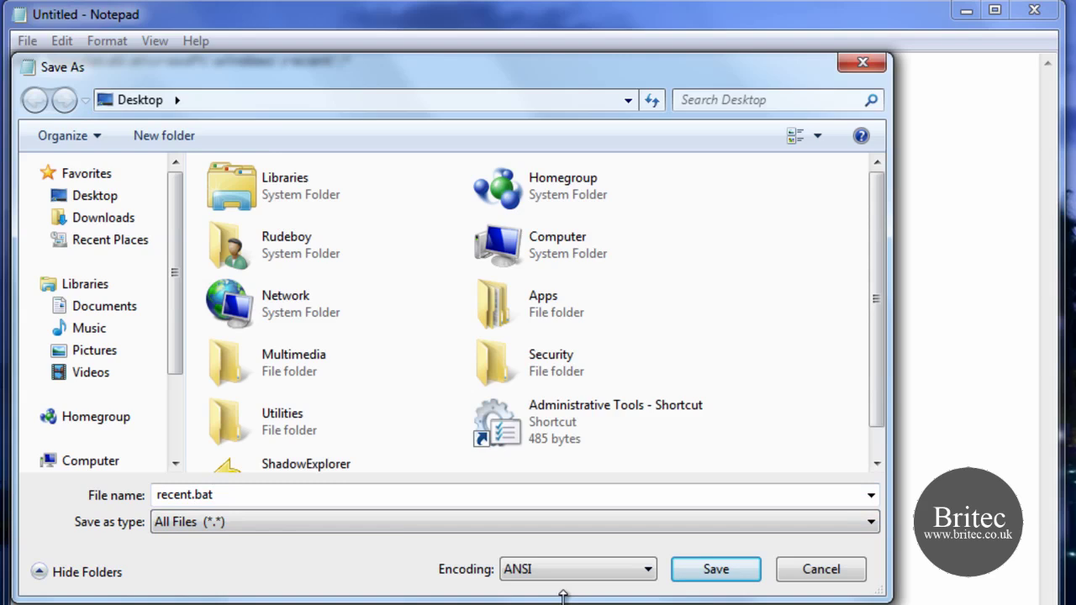
{"action": "left_click", "coordinate": [728, 577]}
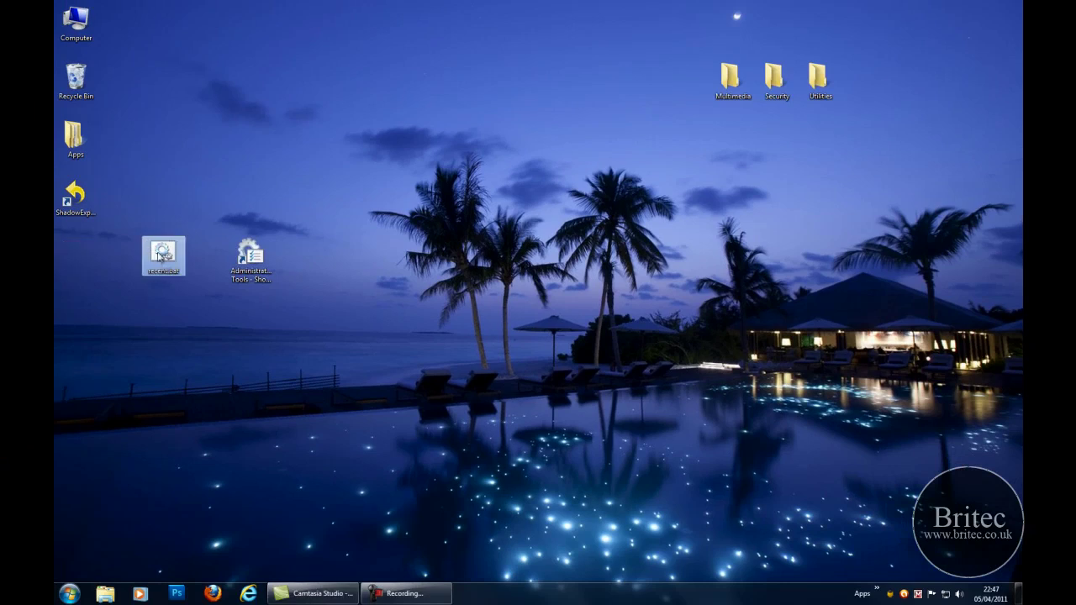
Open the desktop's recent.bat for editing to review its command
{"action": "right_click", "coordinate": [162, 256]}
{"action": "left_click", "coordinate": [178, 270]}
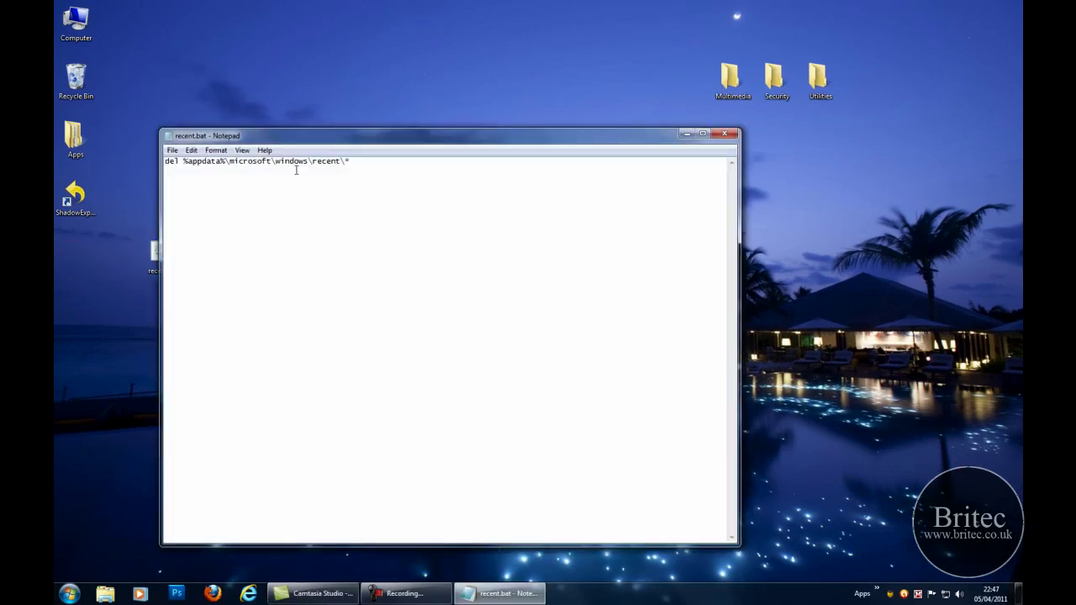
Close the recent.bat document in Notepad and view the Recent Items list in the Start menu
{"action": "left_click", "coordinate": [723, 134]}
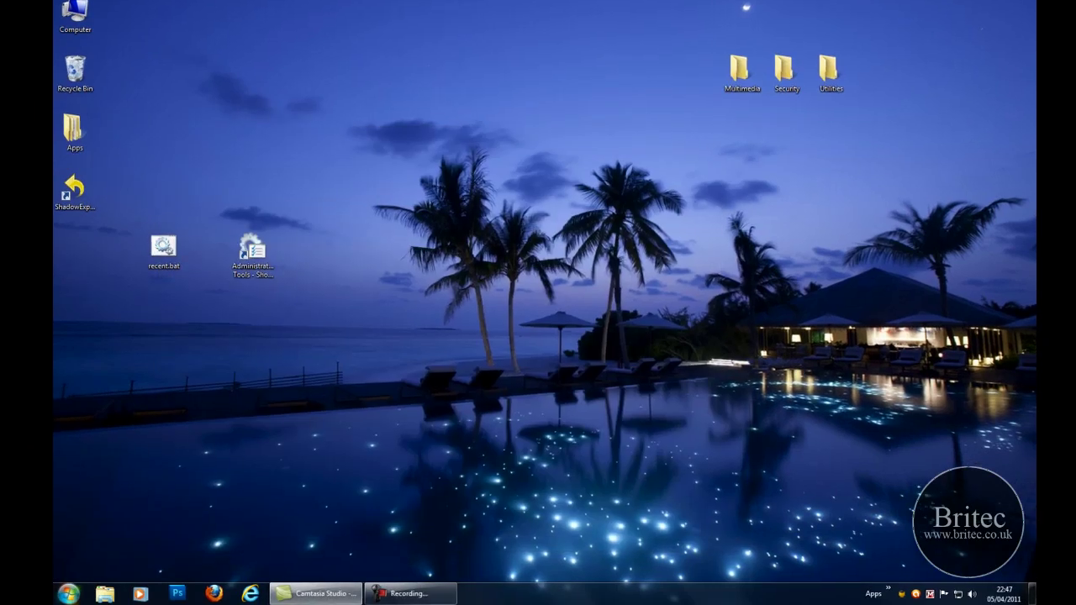
{"action": "left_click", "coordinate": [69, 593]}
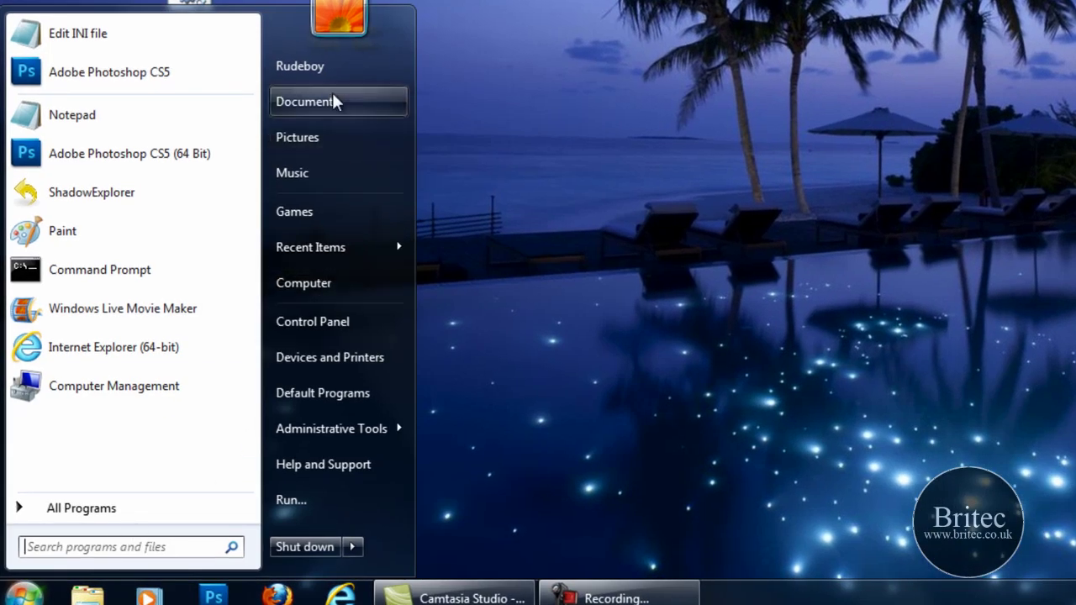
{"action": "mouse_move", "coordinate": [334, 252]}
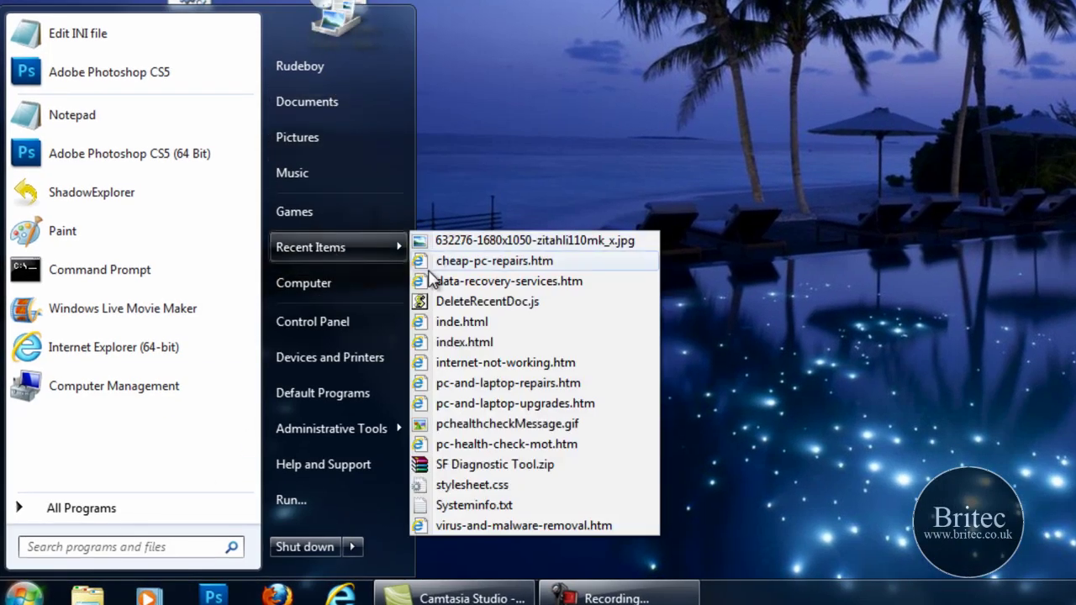
{"action": "left_click", "coordinate": [437, 202]}
Run recent.bat from the desktop, answering y to the deletion, and check the Start menu's Recent Items entry
{"action": "double_click", "coordinate": [189, 8]}
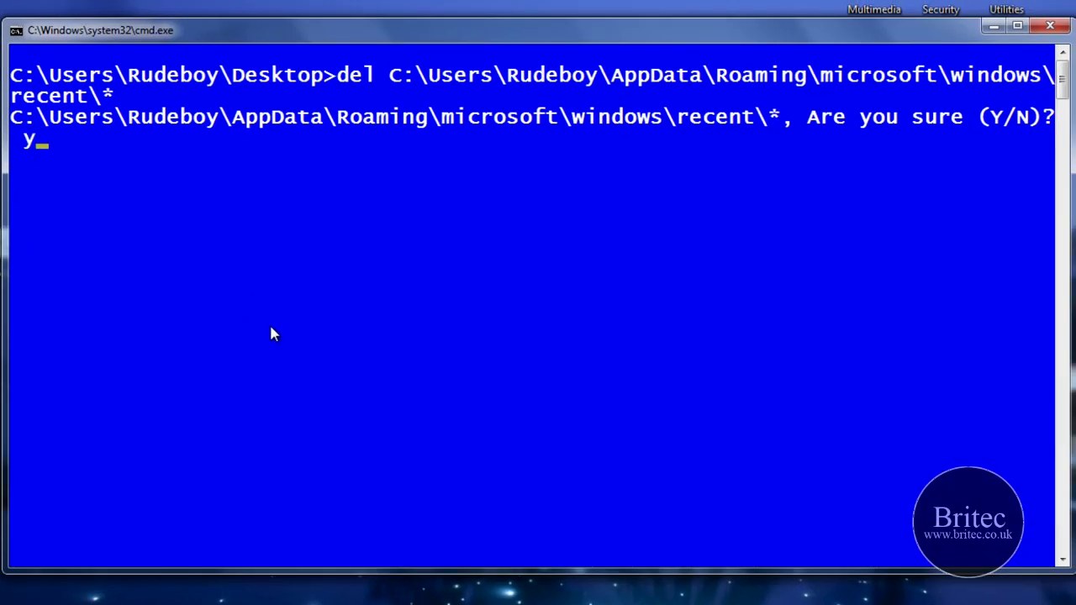
{"action": "key", "text": "Return"}
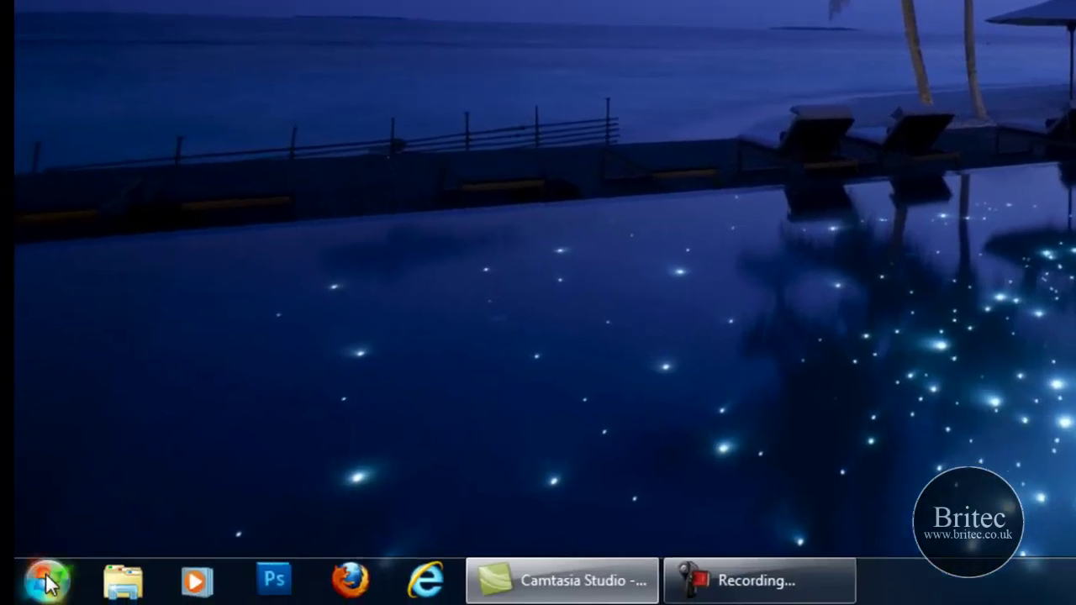
{"action": "left_click", "coordinate": [66, 571]}
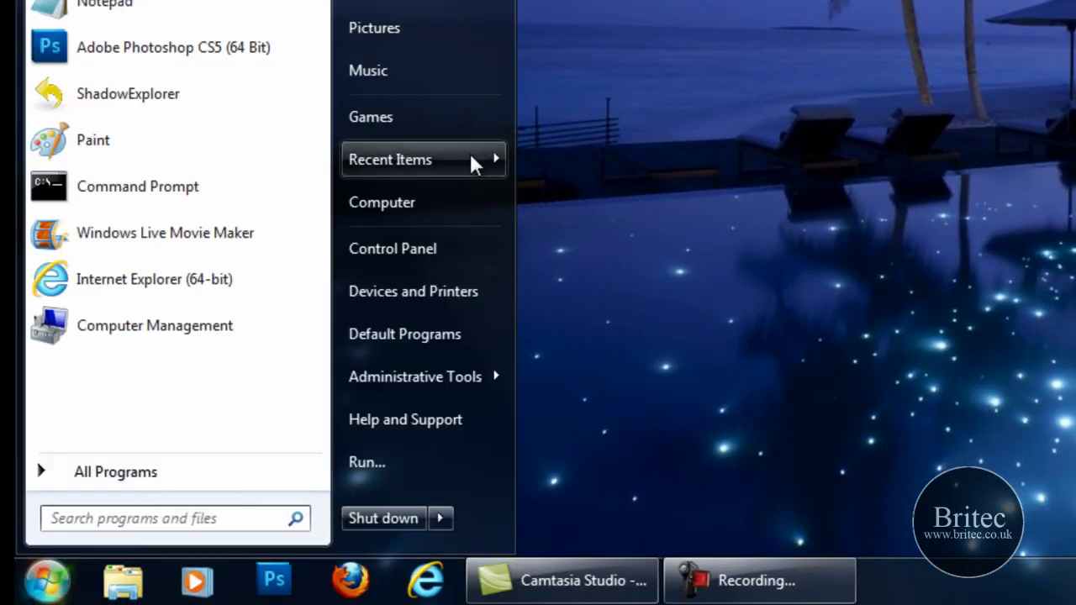
{"action": "mouse_move", "coordinate": [463, 178]}
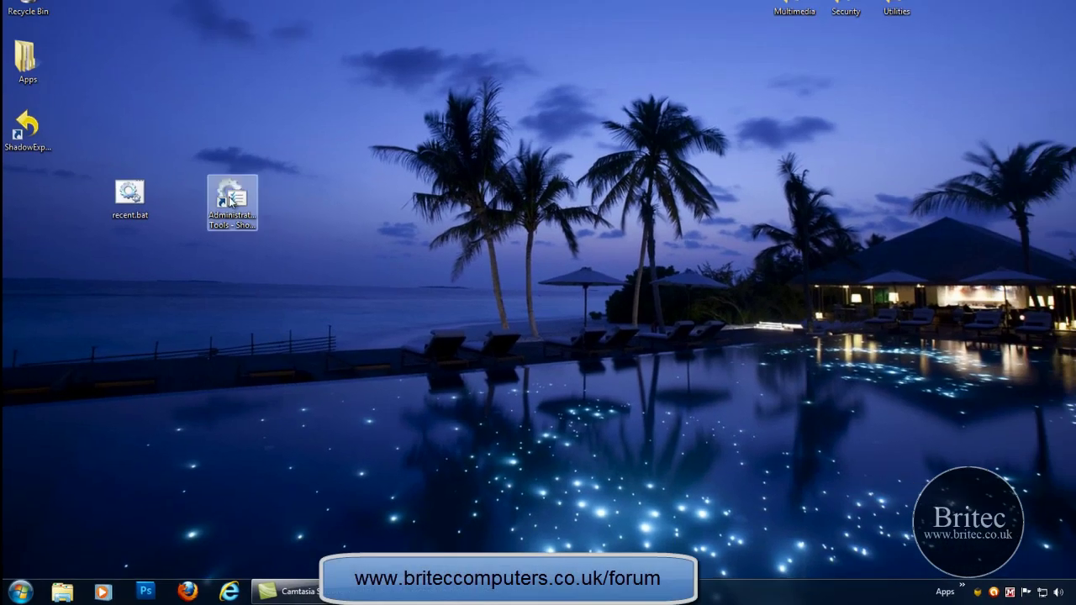
Move the Administrative Tools shortcut directly below recent.bat on the desktop and dismiss the performance notification
{"action": "left_click_drag", "start_coordinate": [232, 195], "coordinate": [131, 254]}
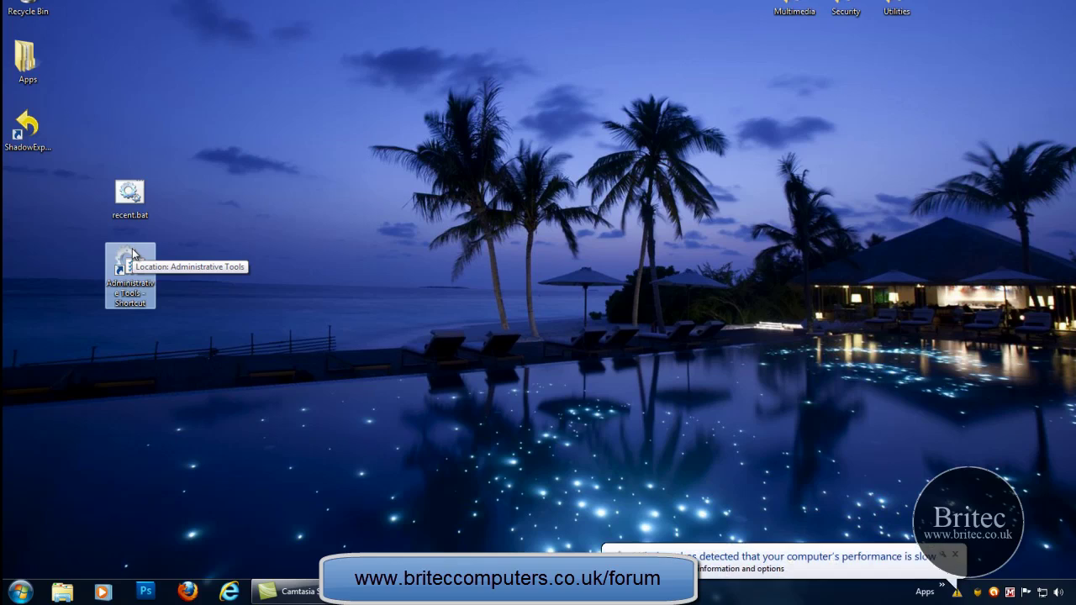
{"action": "left_click", "coordinate": [957, 555]}
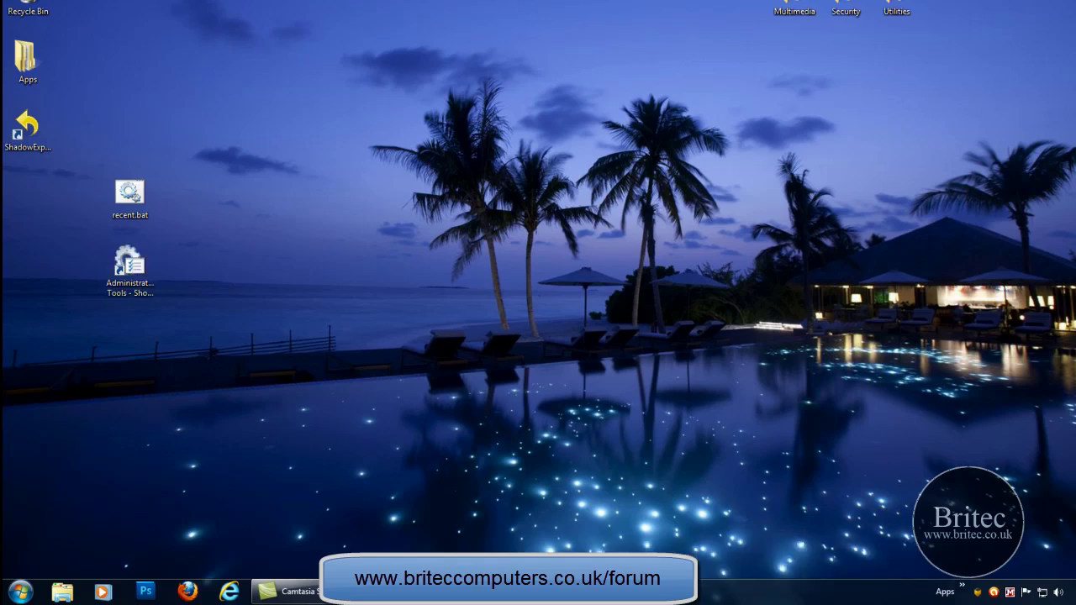
{"action": "key", "text": "F10"}
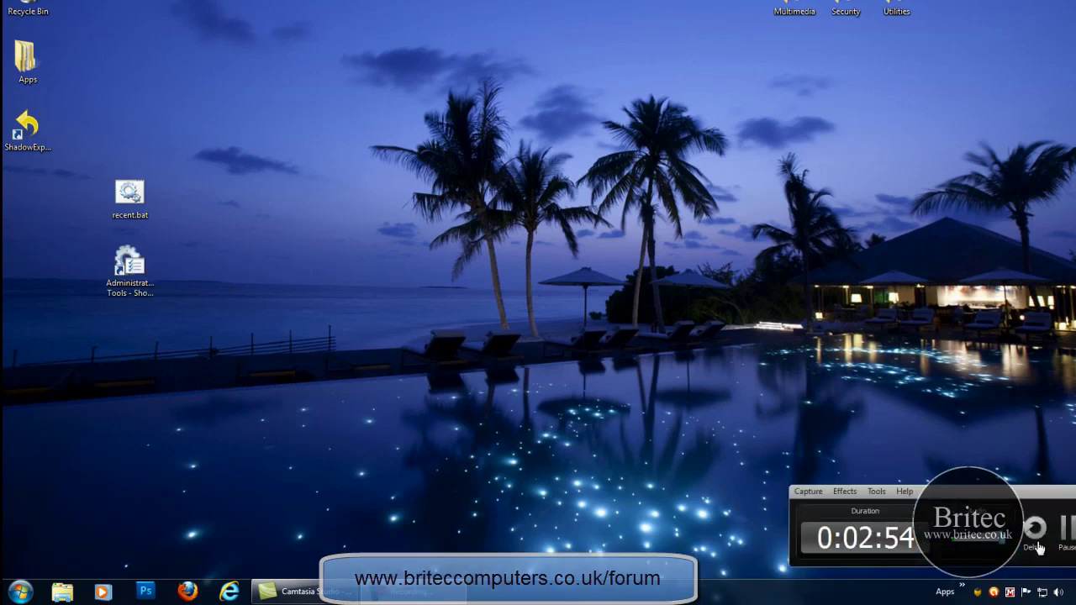